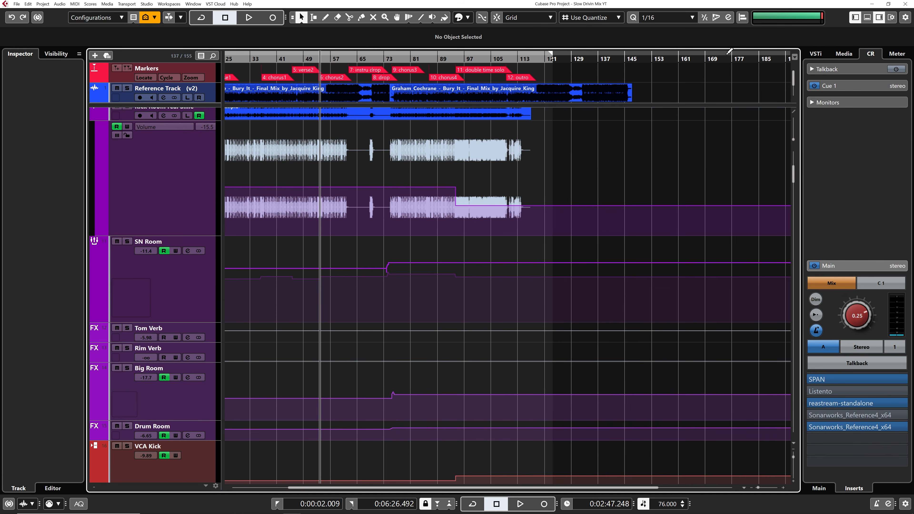
Check the processing load in the Audio Performance window and close it.
key("F12")
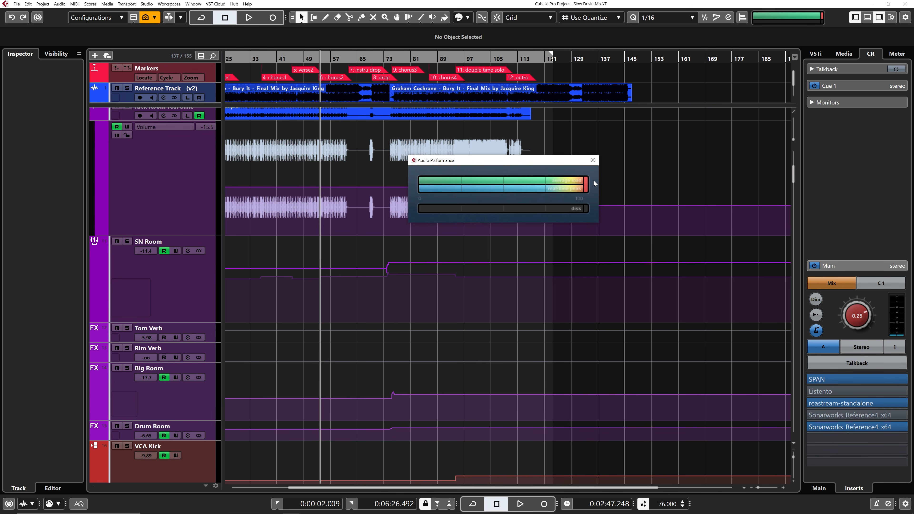
left_click(593, 160)
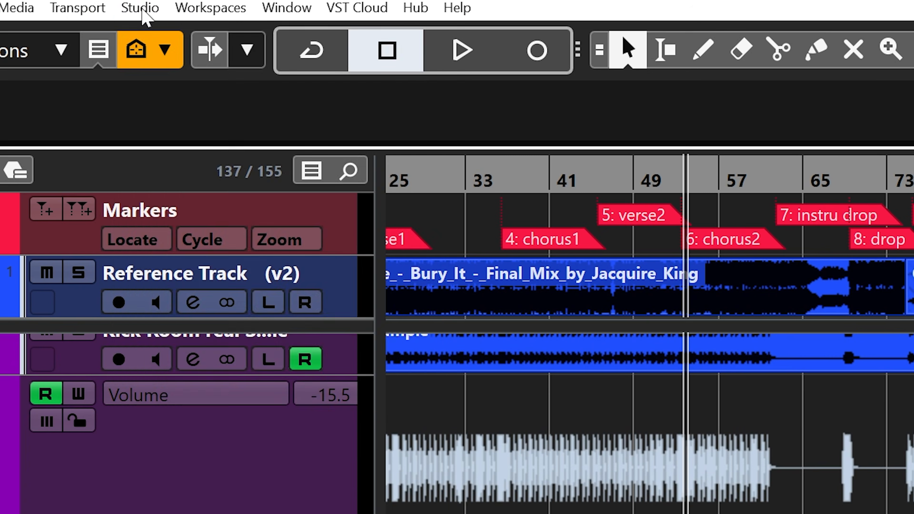
View the ASIO buffer settings of the Yamaha Steinberg Thunderbolt driver through Studio Setup, and cancel without changes.
left_click(143, 11)
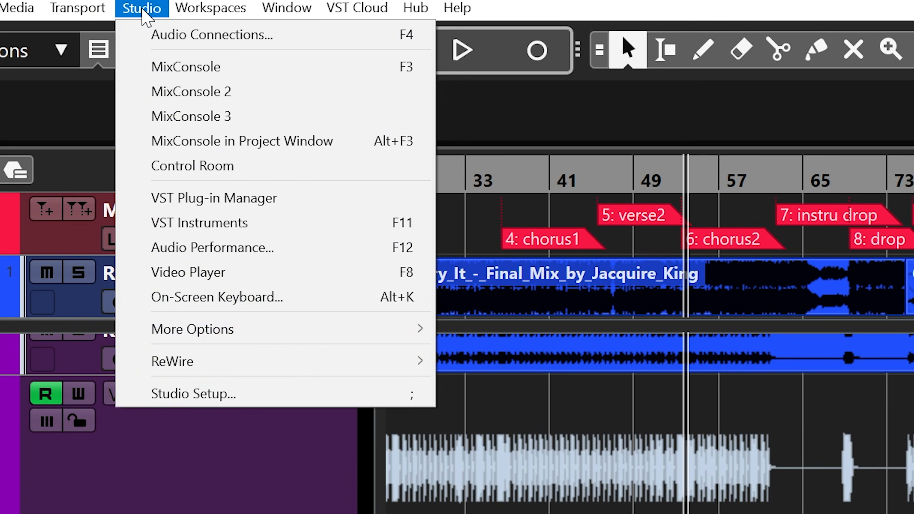
left_click(205, 396)
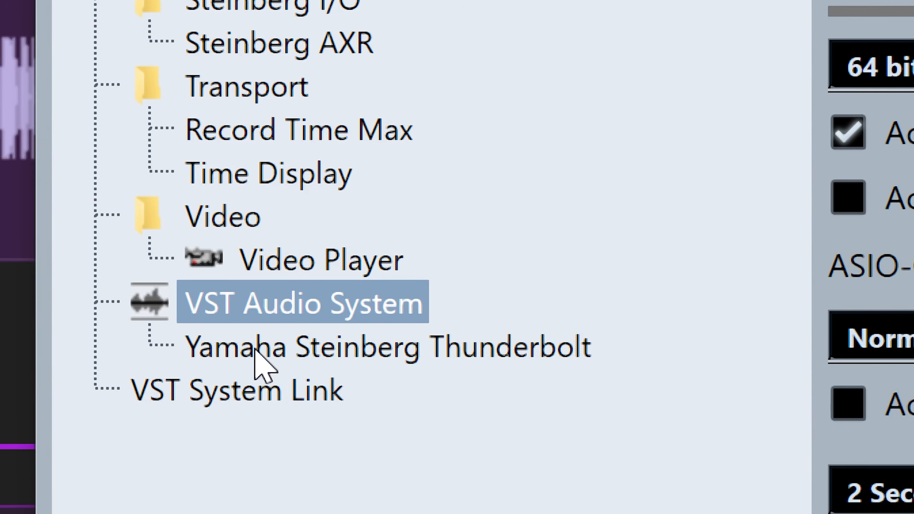
left_click(256, 351)
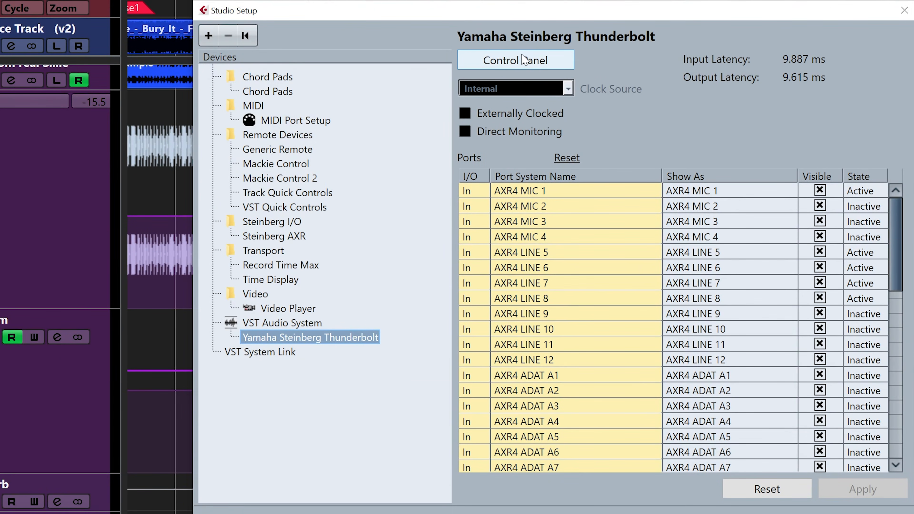
left_click(525, 61)
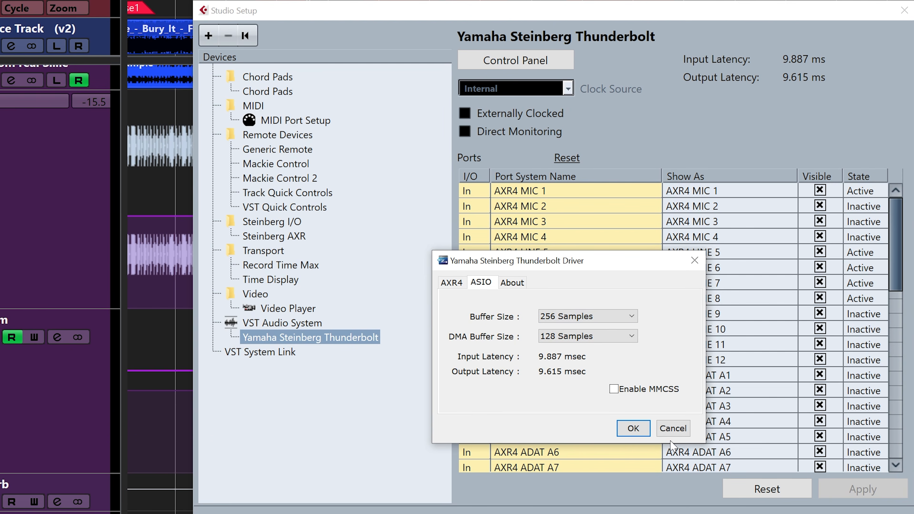
left_click(673, 428)
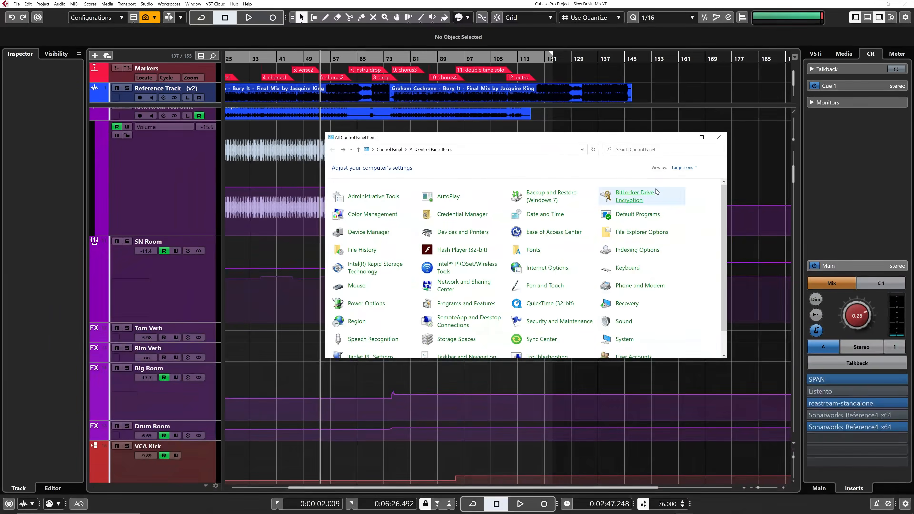
left_click(626, 111)
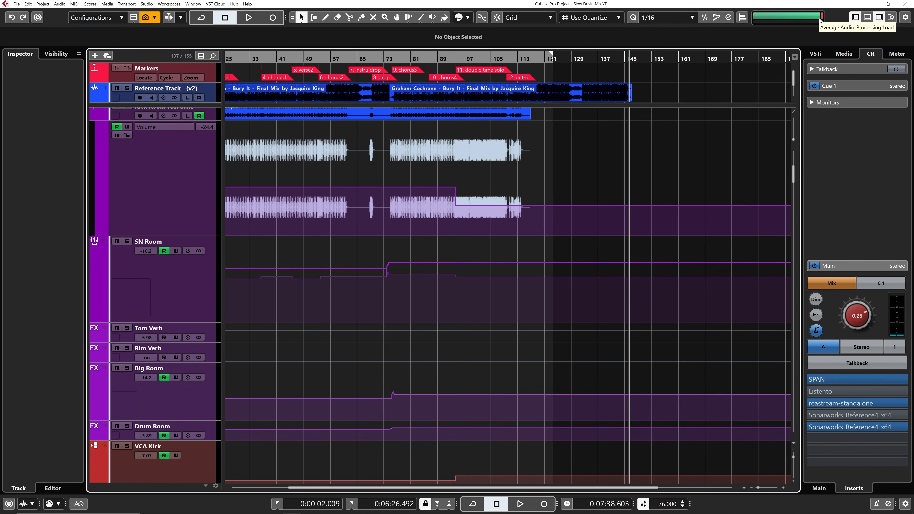
Play the project from just after the chorus2 marker while watching the processing load, and stop playback.
left_click(323, 58)
key("space")
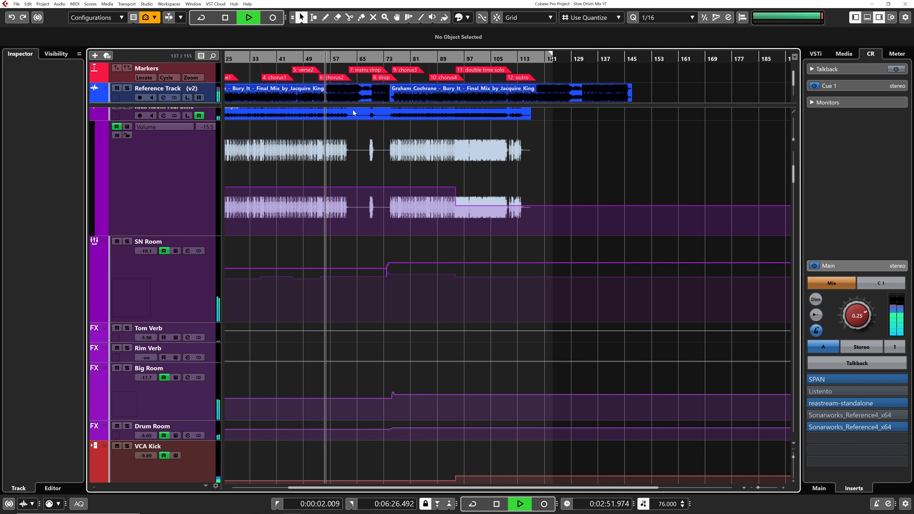
key("space")
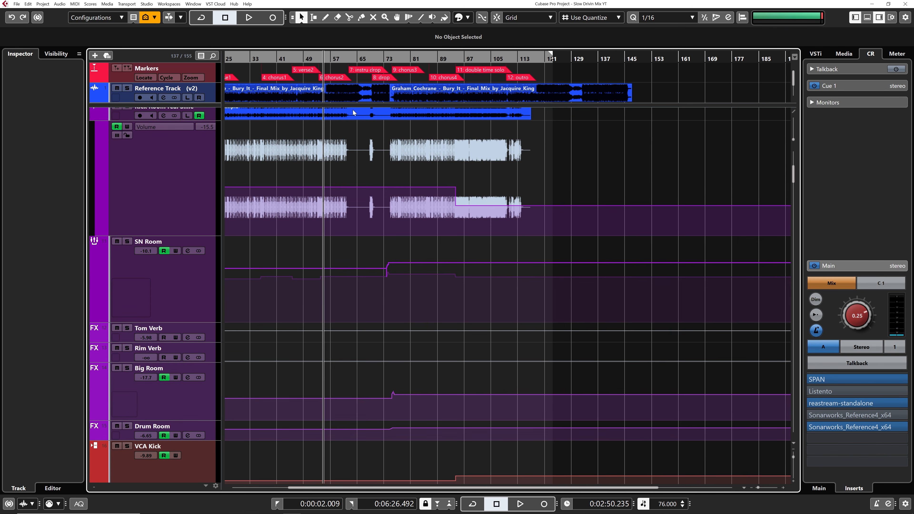
Set the Yamaha Steinberg Thunderbolt driver's ASIO buffer size to 1024 Samples.
key("shift+F4")
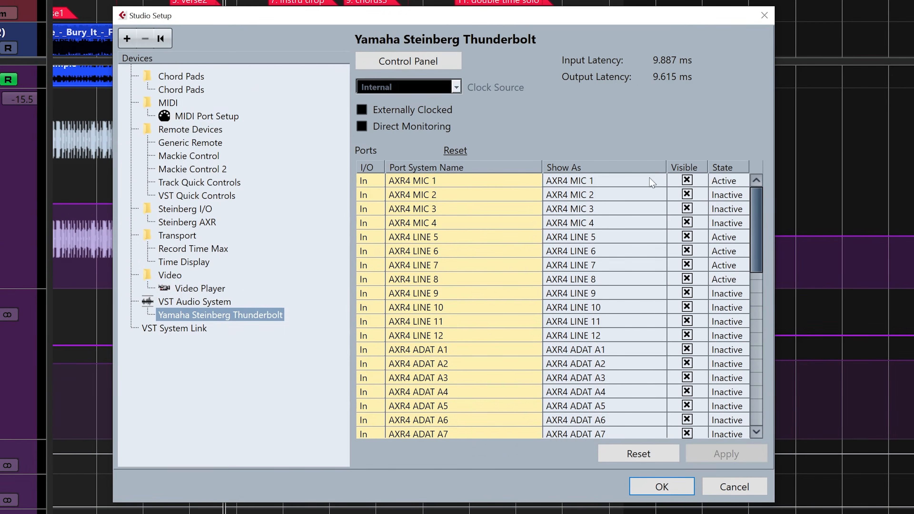
left_click(408, 61)
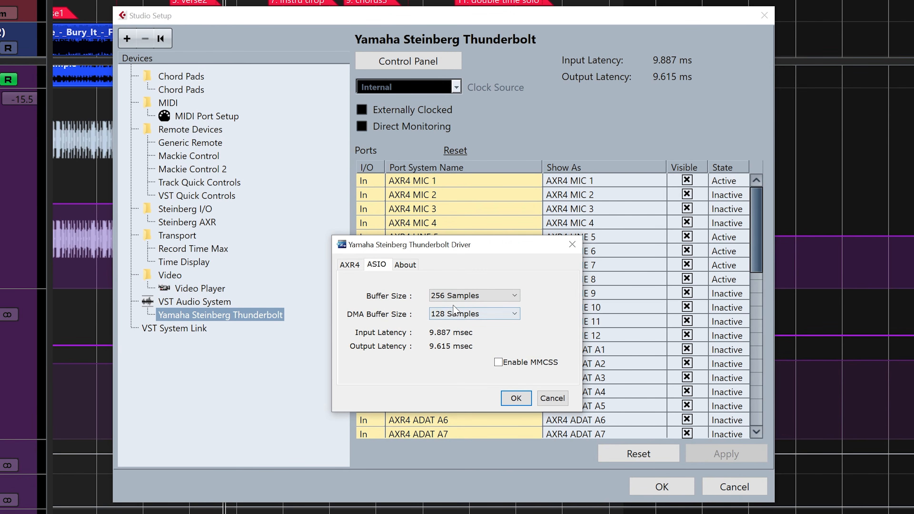
left_click(457, 296)
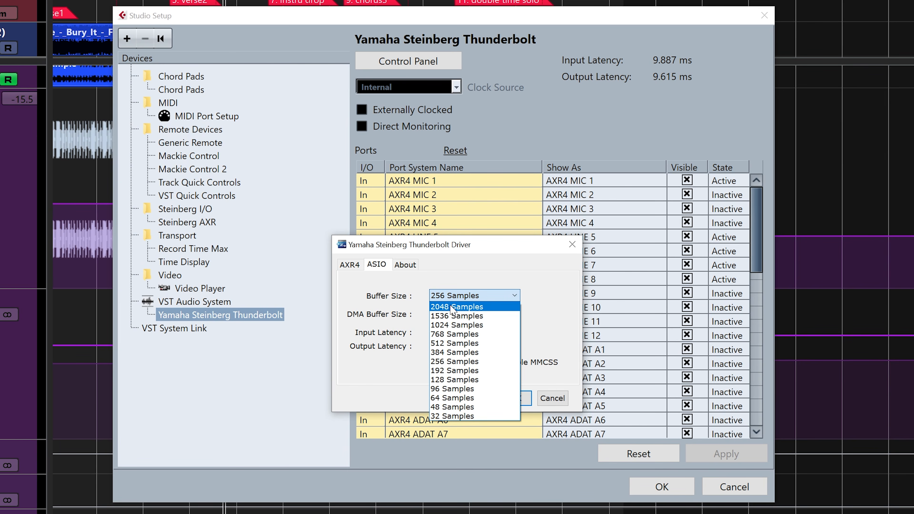
left_click(447, 326)
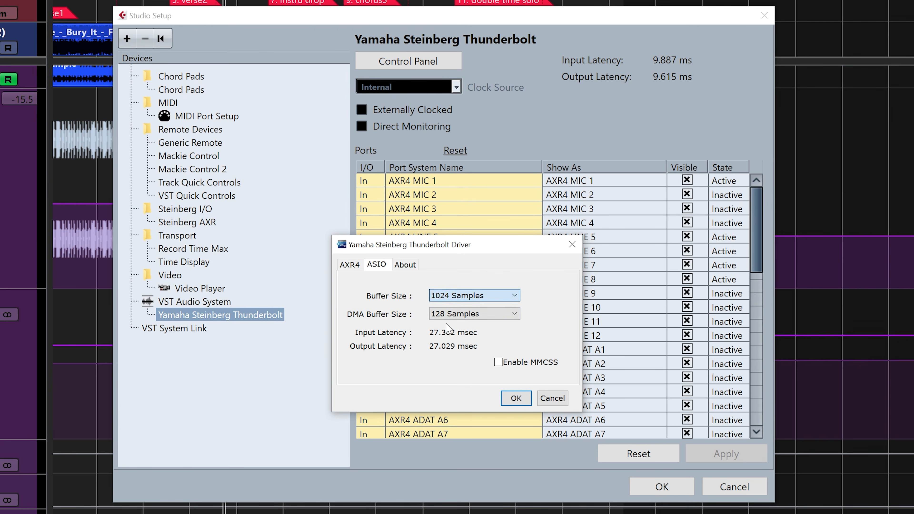
left_click(463, 299)
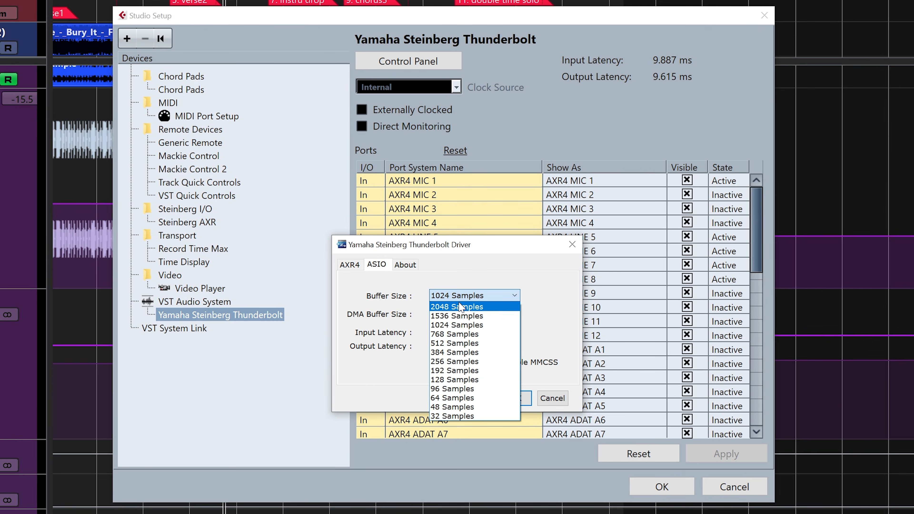
left_click(457, 326)
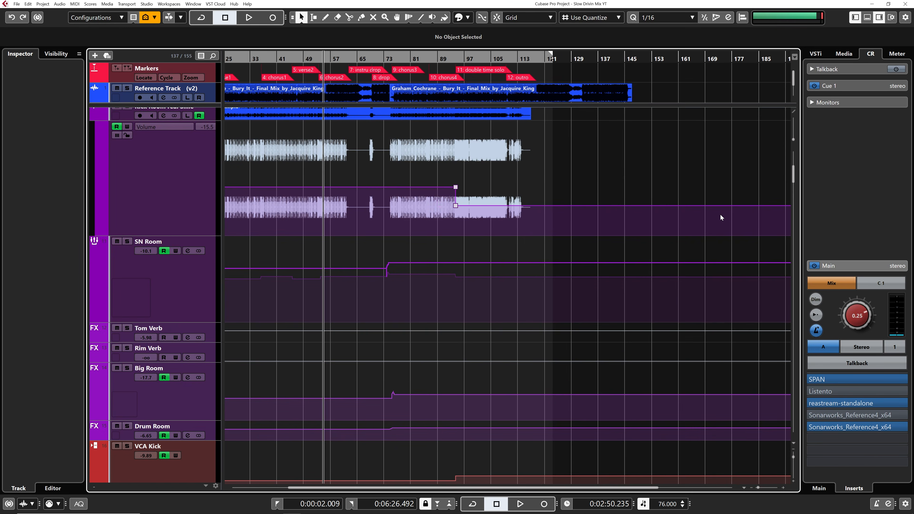
Play a short passage with the Audio Performance window open to examine average load and real-time peak.
key("F12")
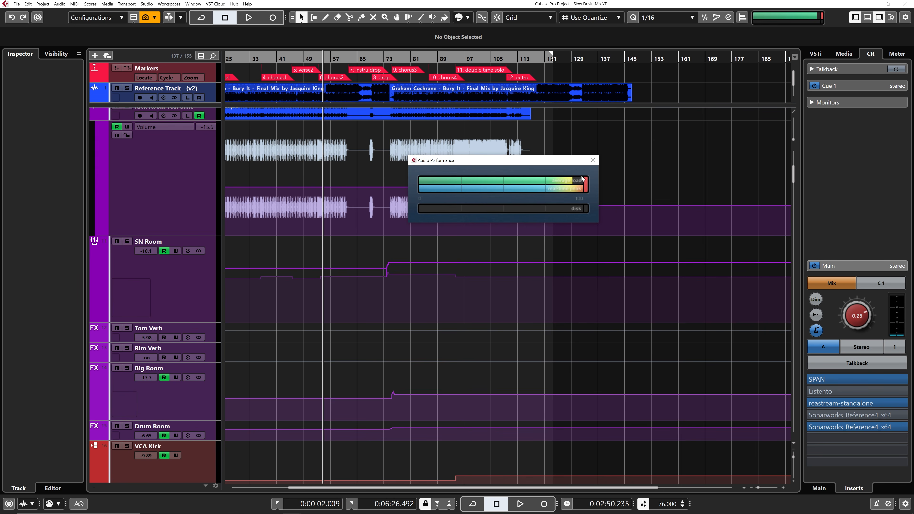
key("space")
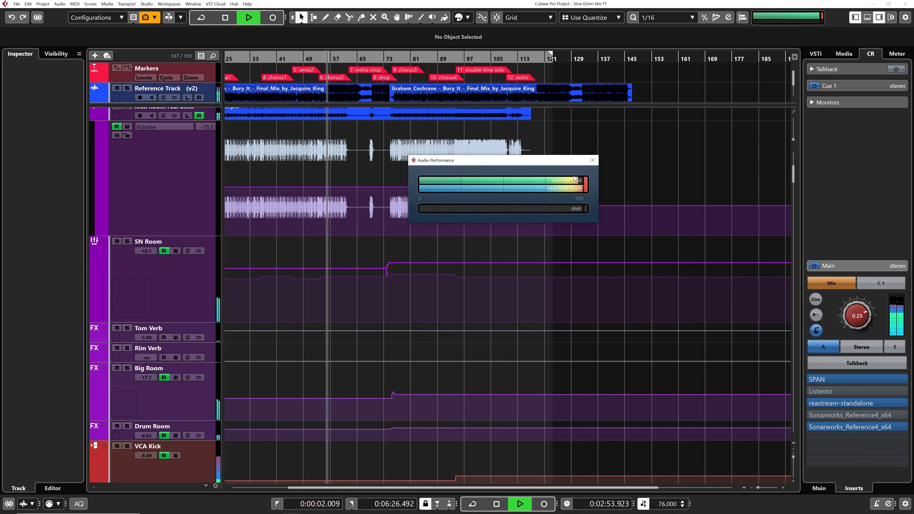
key("space")
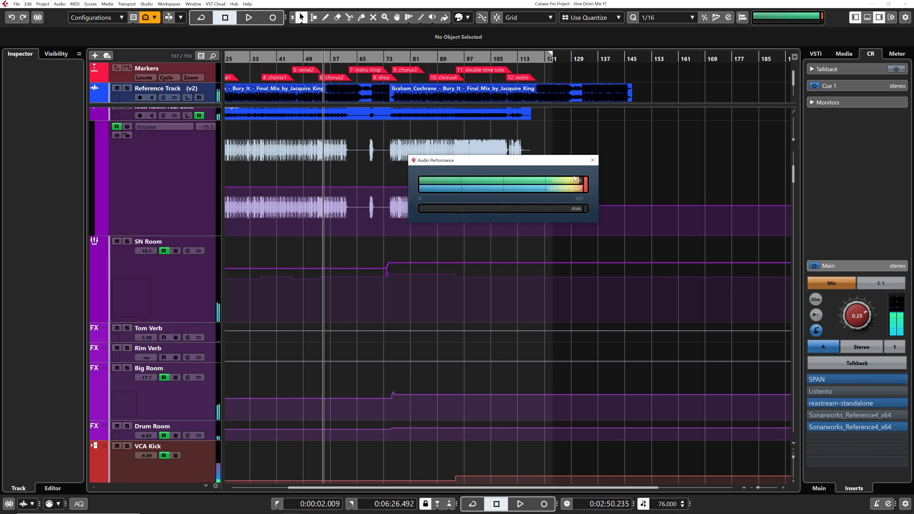
Set the Yamaha Steinberg Thunderbolt driver's ASIO buffer size to 2048 Samples and confirm the setup.
key("shift+F4")
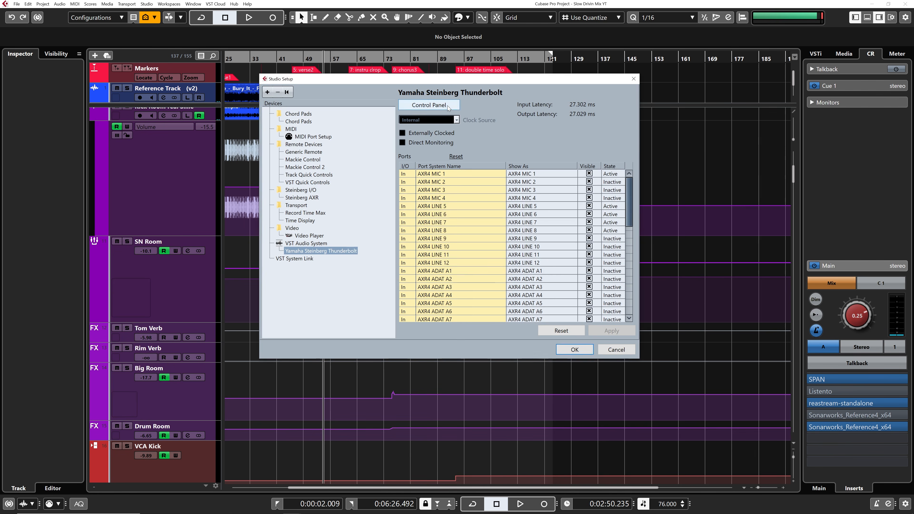
left_click(429, 106)
left_click(466, 239)
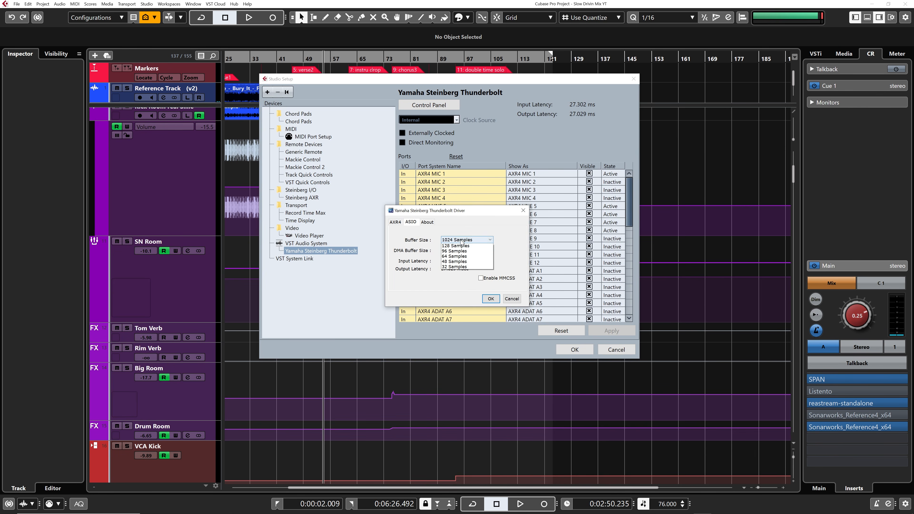
left_click(467, 299)
left_click(489, 297)
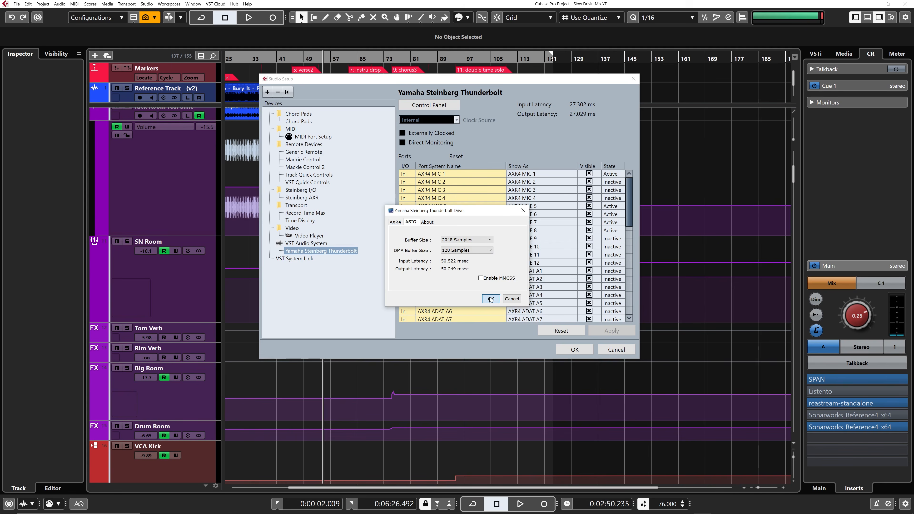
key("Return")
Play the project to check the processing load at the 2048-sample buffer size, and stop playback.
key("space")
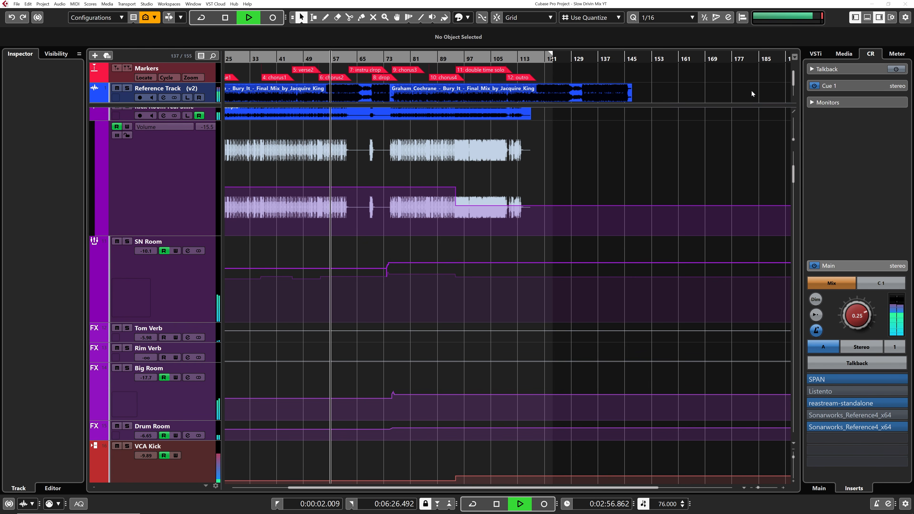
key("space")
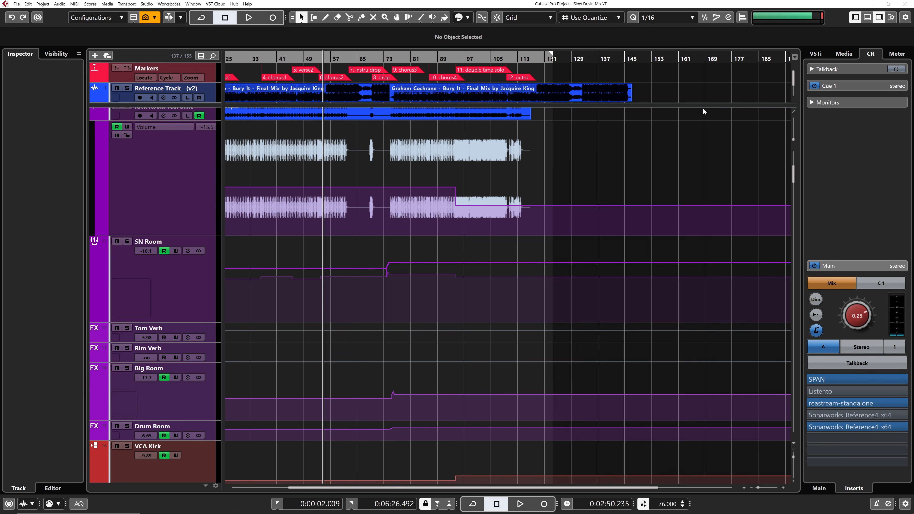
left_click(558, 169)
Activate ASIO-Guard in the VST Audio System settings of Studio Setup and apply the change.
key("shift+F4")
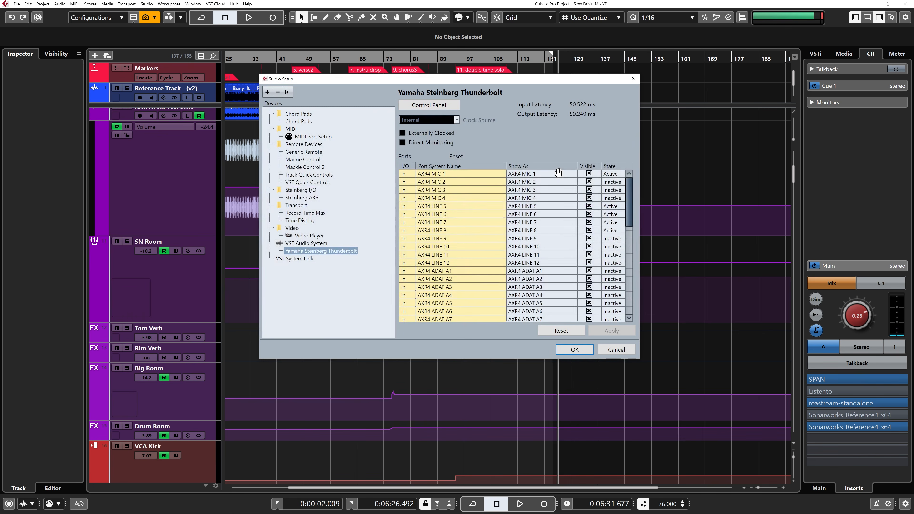
left_click(426, 106)
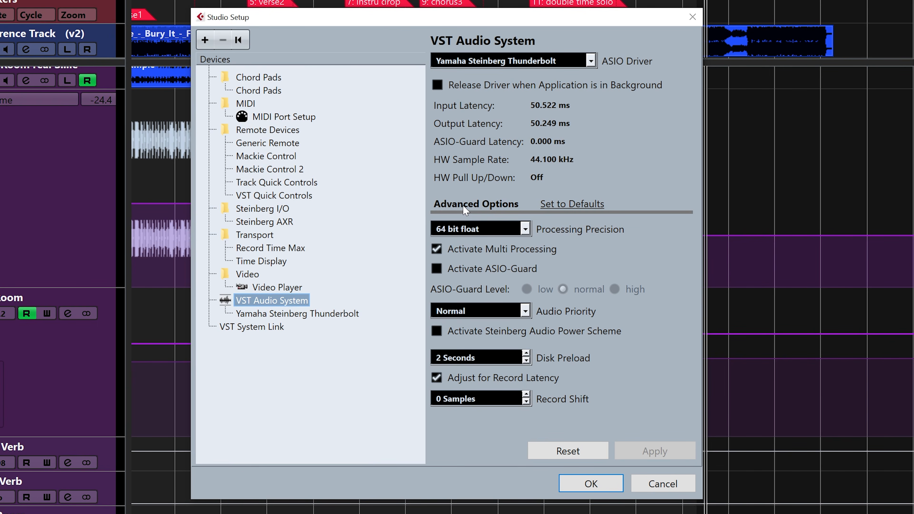
left_click(457, 270)
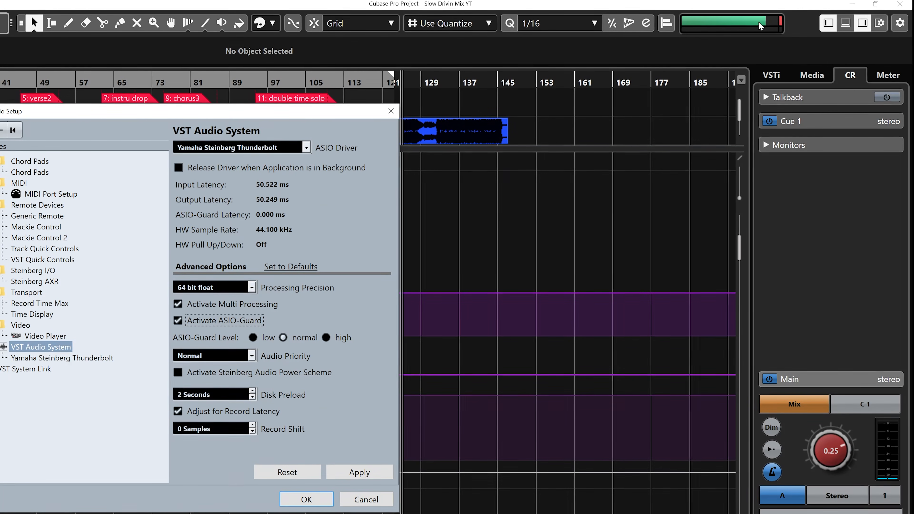
left_click(364, 470)
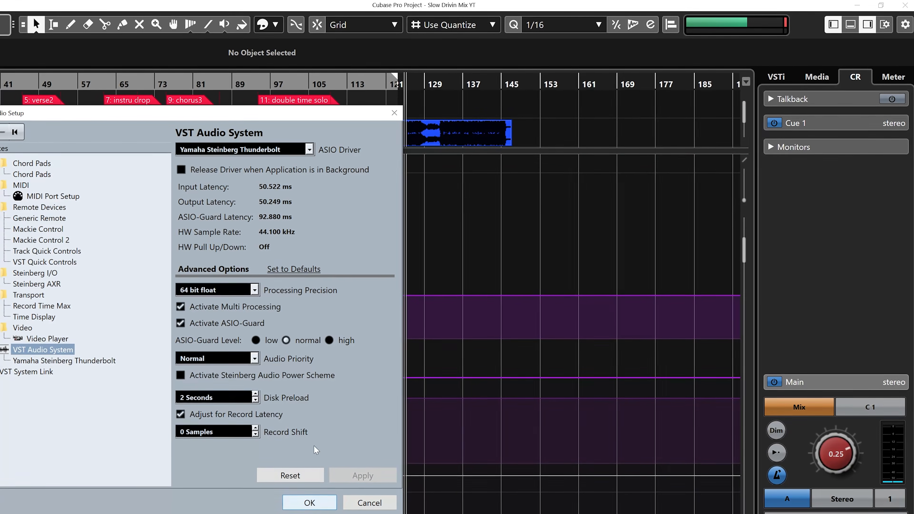
Set the Yamaha Steinberg Thunderbolt driver's ASIO buffer size to 512 Samples and confirm Studio Setup.
left_click(57, 361)
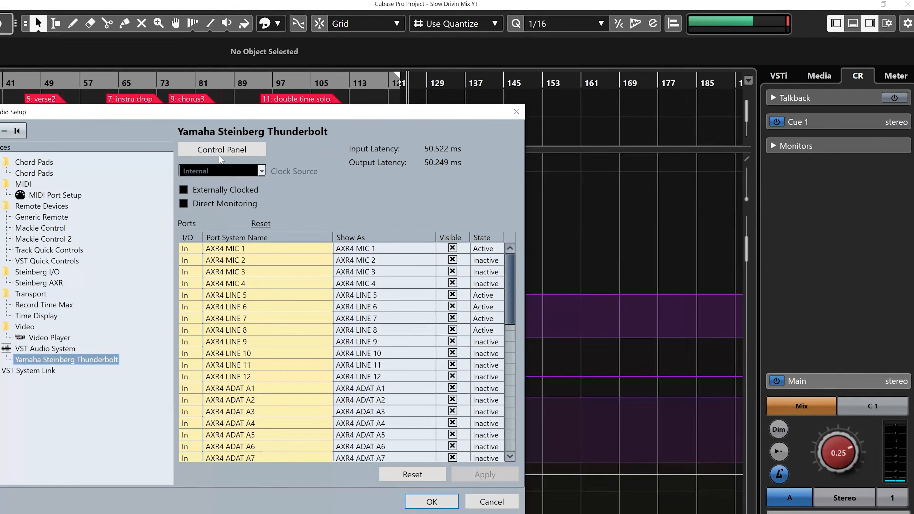
left_click(220, 150)
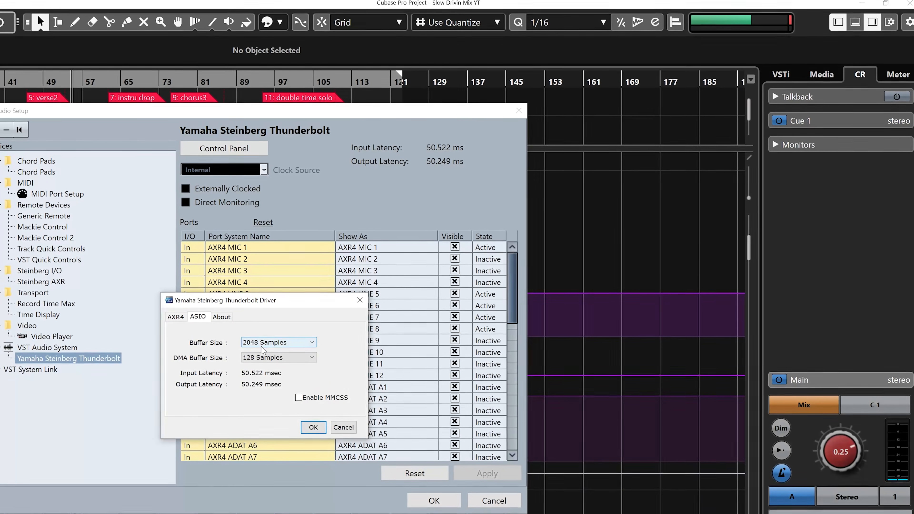
left_click(264, 342)
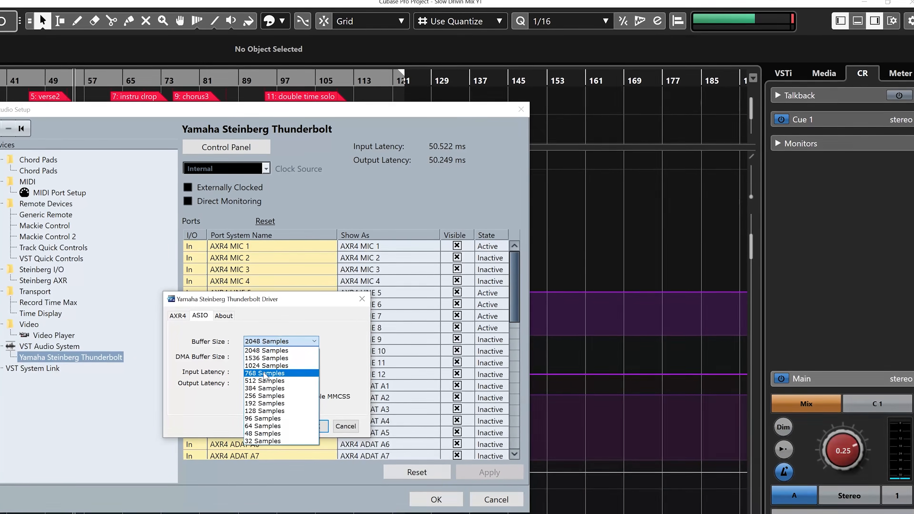
left_click(265, 379)
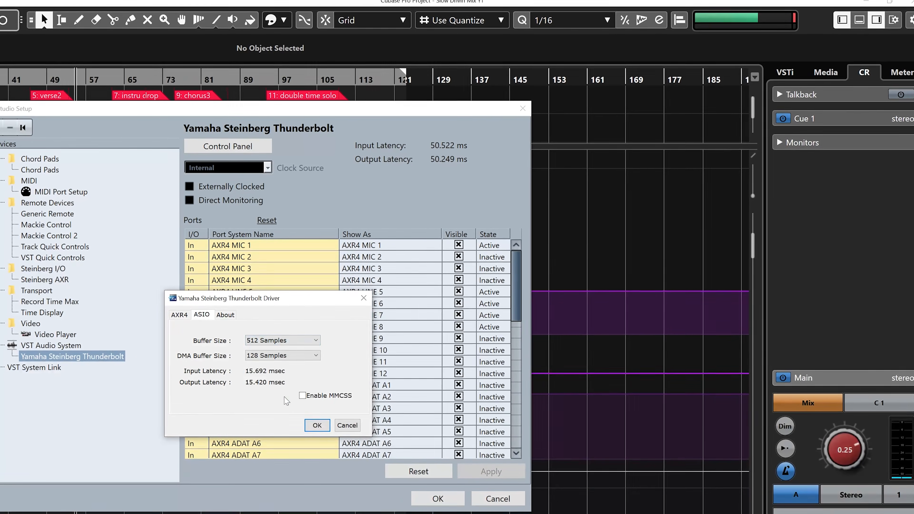
left_click(314, 425)
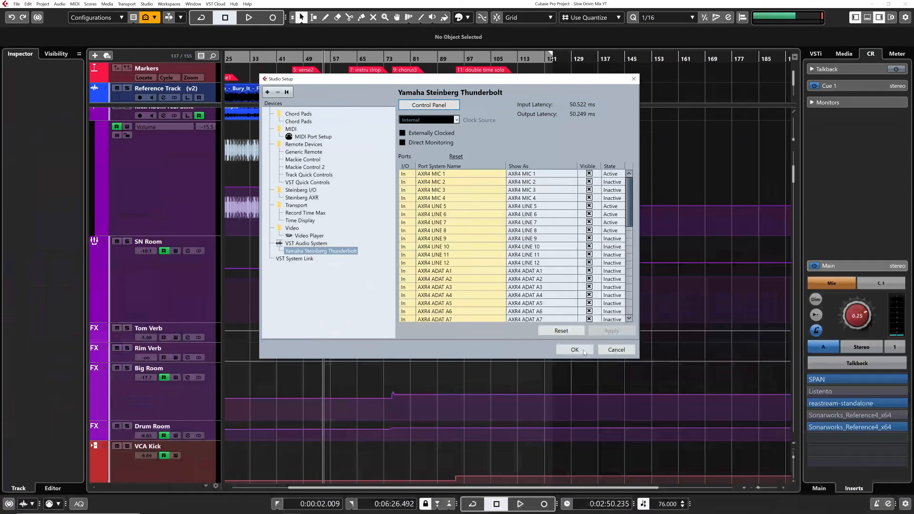
left_click(574, 350)
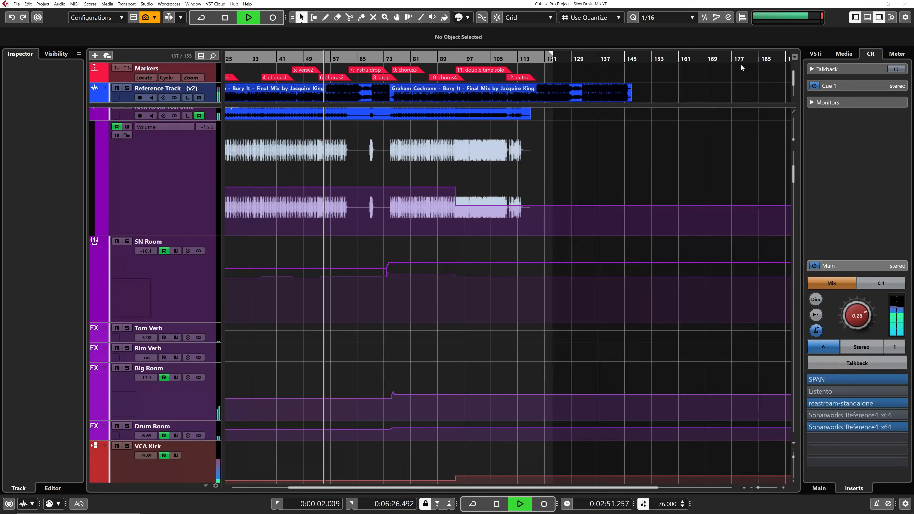
Open the Audio Performance window to examine average load and real-time peak during playback with ASIO-Guard active.
left_click(820, 19)
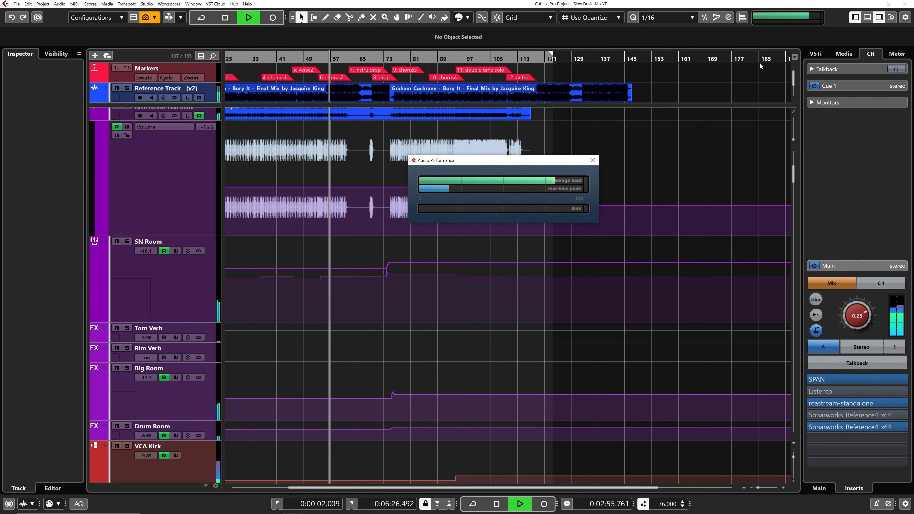
Stop the project playback.
key("space")
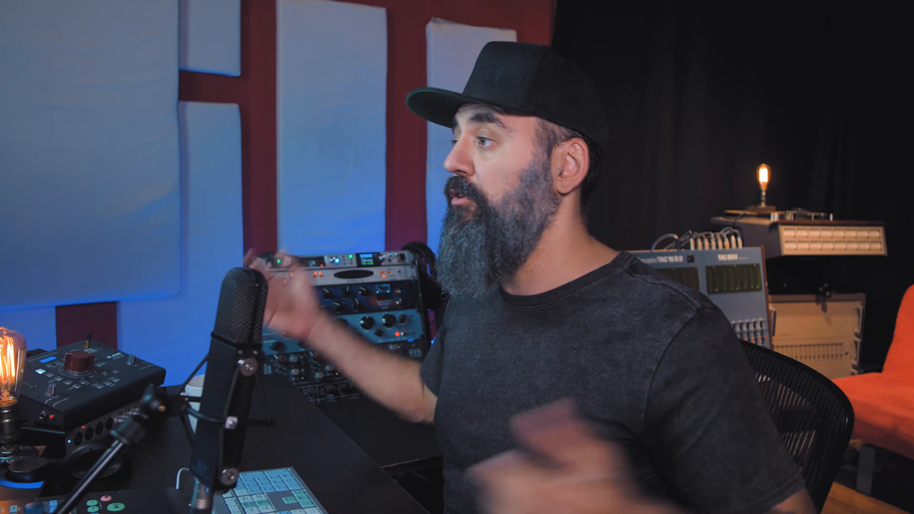
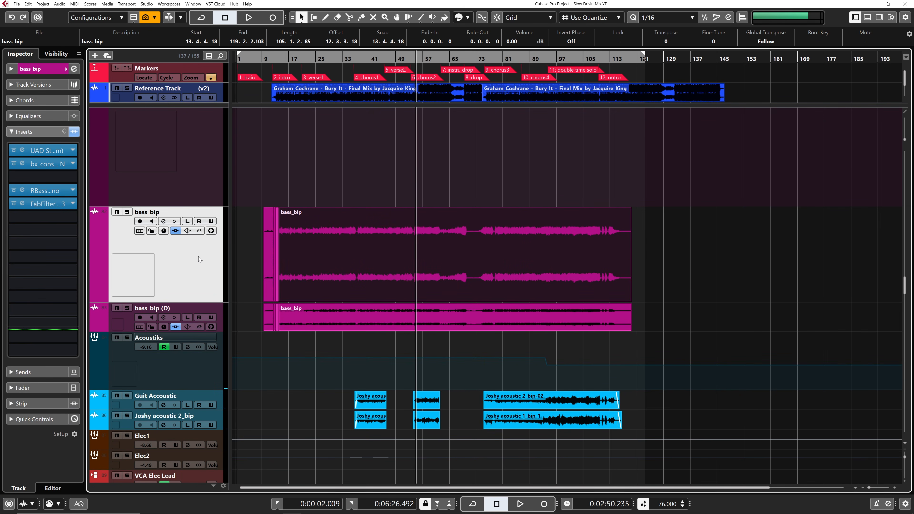
Mute the bass_bip track and disable it.
left_click(117, 212)
right_click(191, 268)
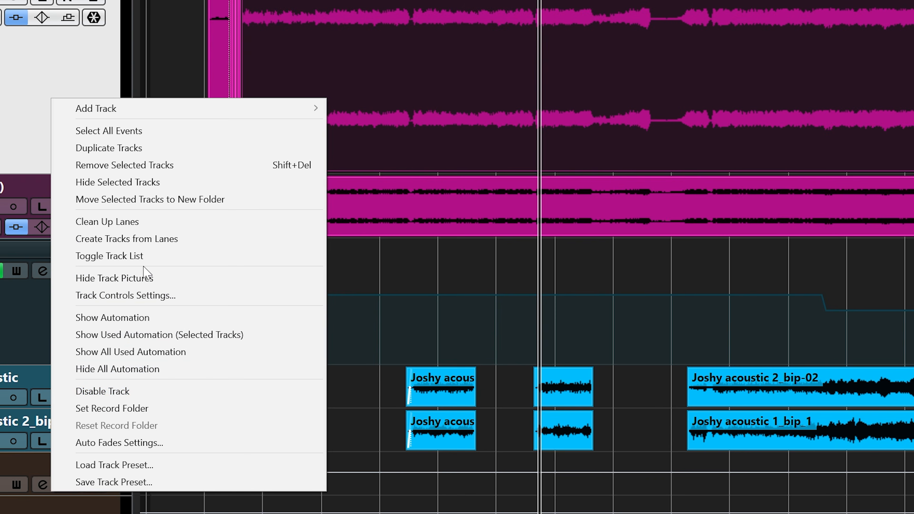
left_click(118, 387)
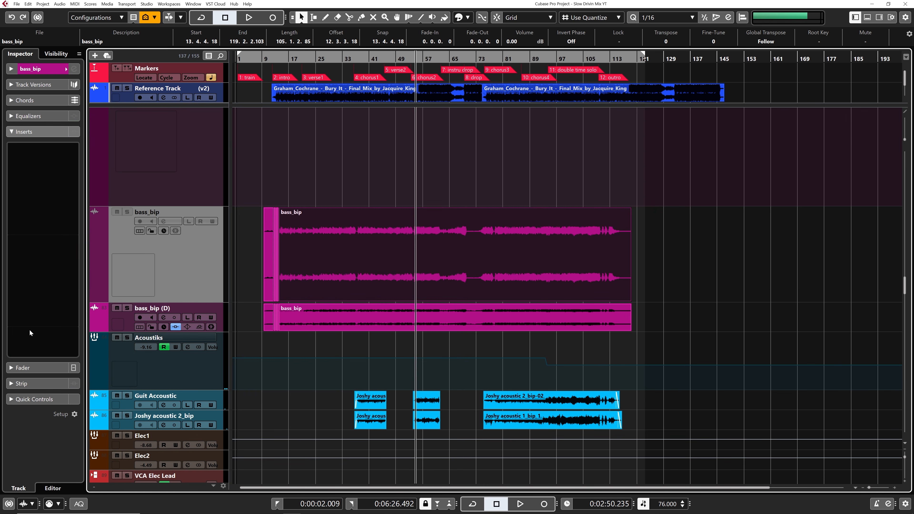
Look through the MixConsole channels with the bass_bip track disabled, and close the mixer.
left_click(518, 258)
key("F3")
left_click_drag(473, 508, 428, 508)
key("F3")
Enable the bass_bip track again.
right_click(196, 270)
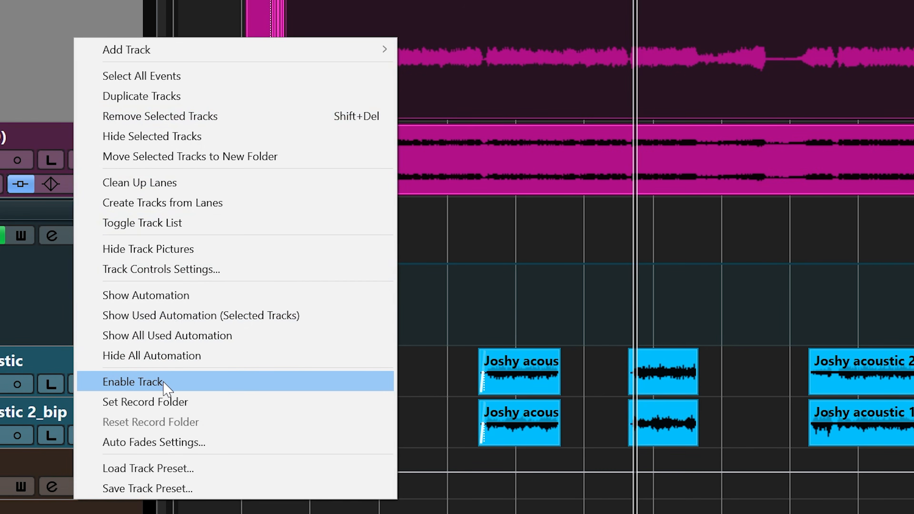
left_click(165, 382)
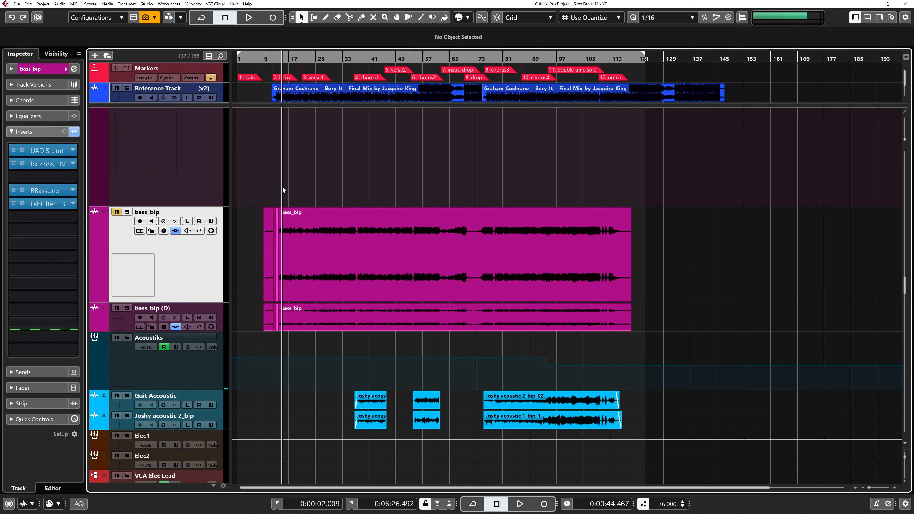
Open Direct Offline Processing for the audio events on the bass_bip track and browse the available plug-ins and processes.
left_click(302, 230)
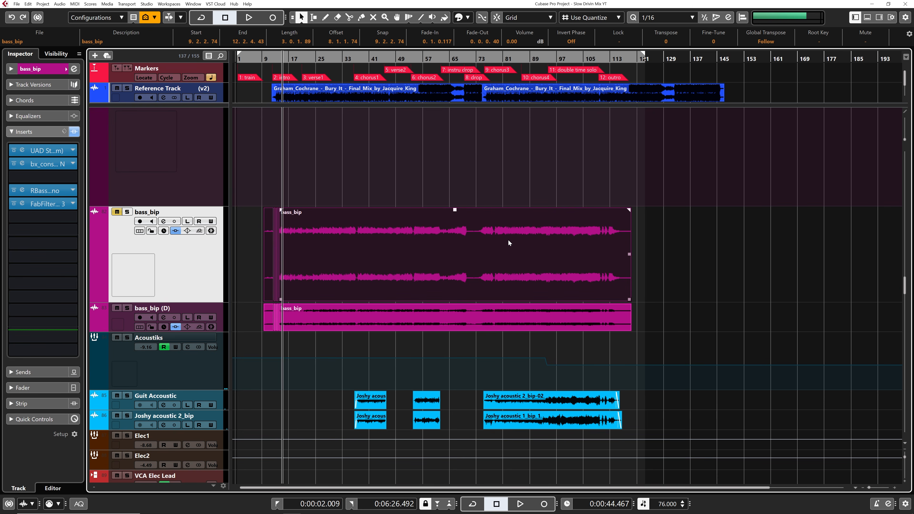
key("F7")
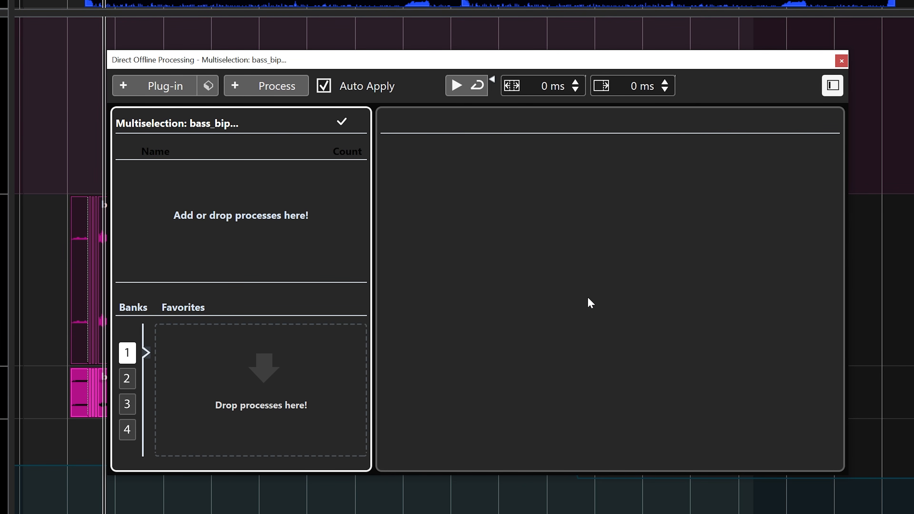
left_click(169, 88)
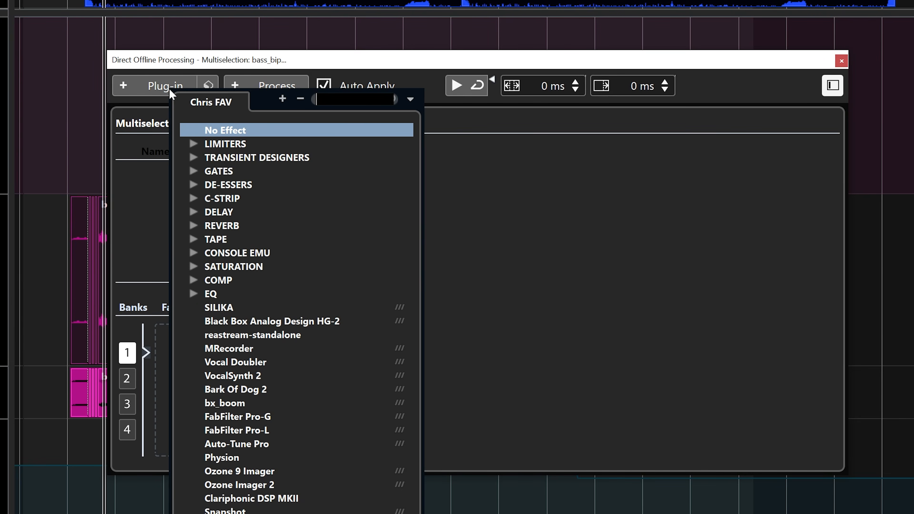
left_click(275, 80)
left_click(276, 80)
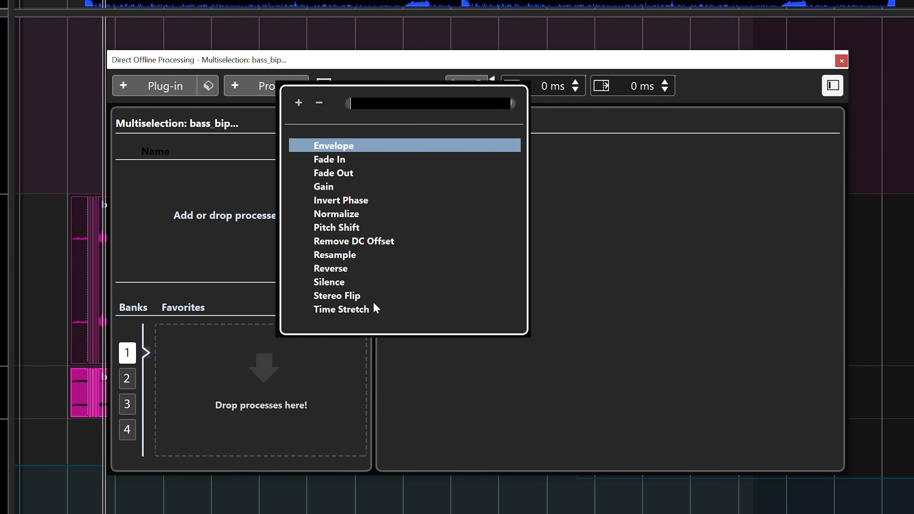
left_click(227, 245)
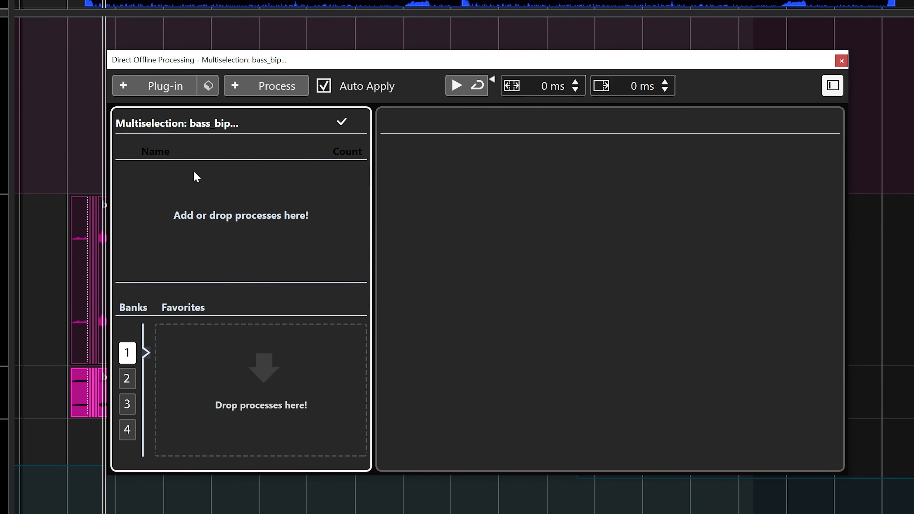
Apply the SILIKA plug-in offline to the selected bass_bip events as a new version, and close Direct Offline Processing.
left_click(157, 83)
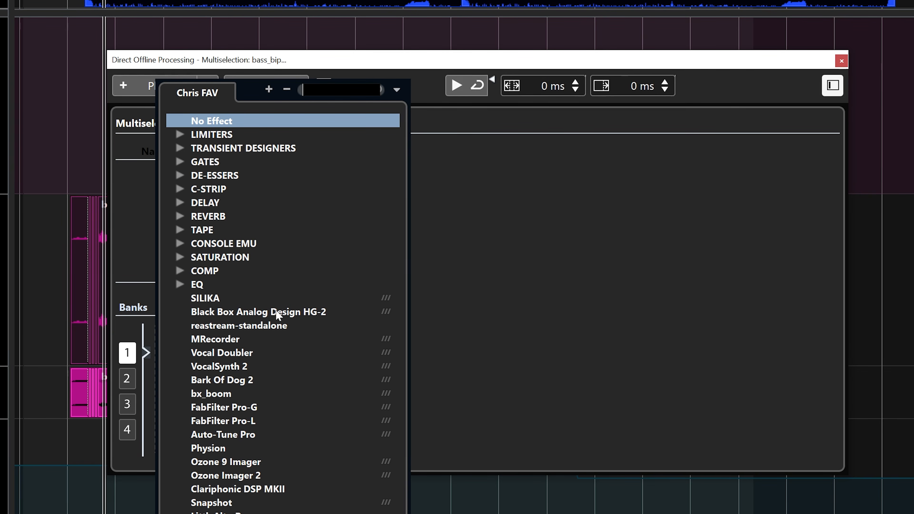
left_click(215, 299)
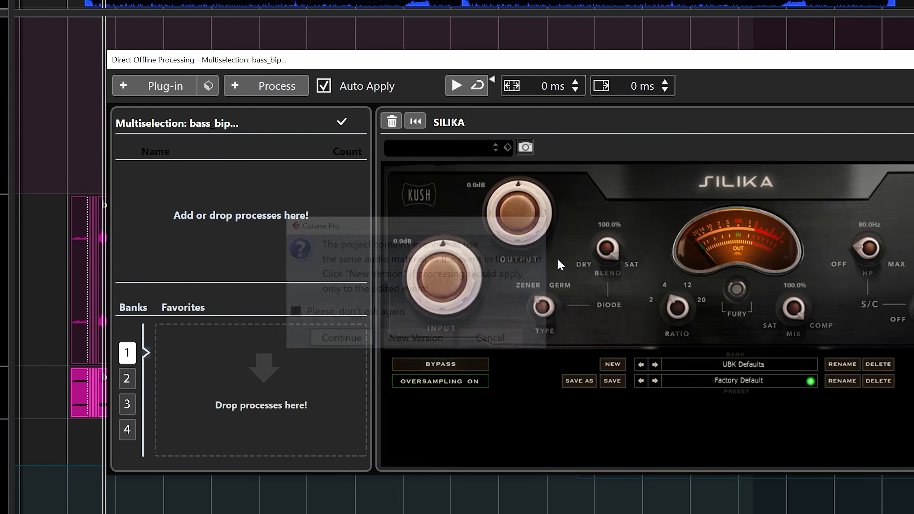
left_click(416, 340)
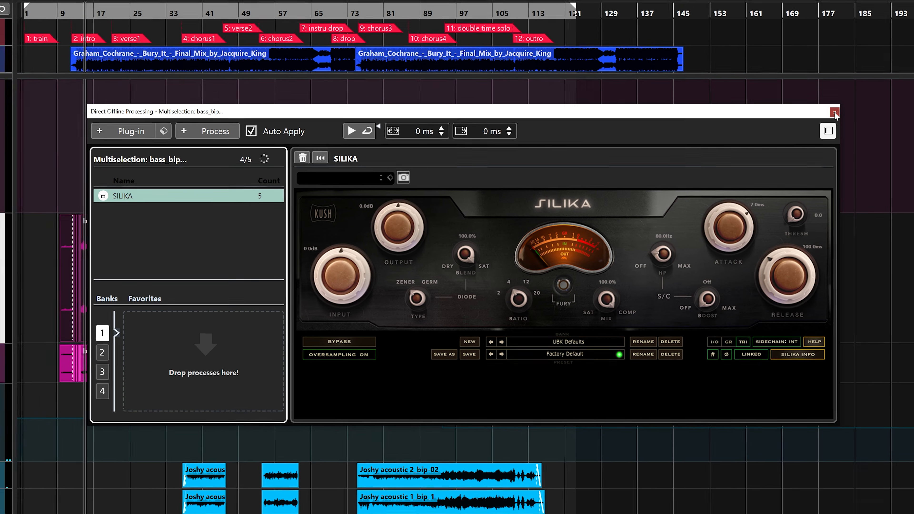
left_click(834, 110)
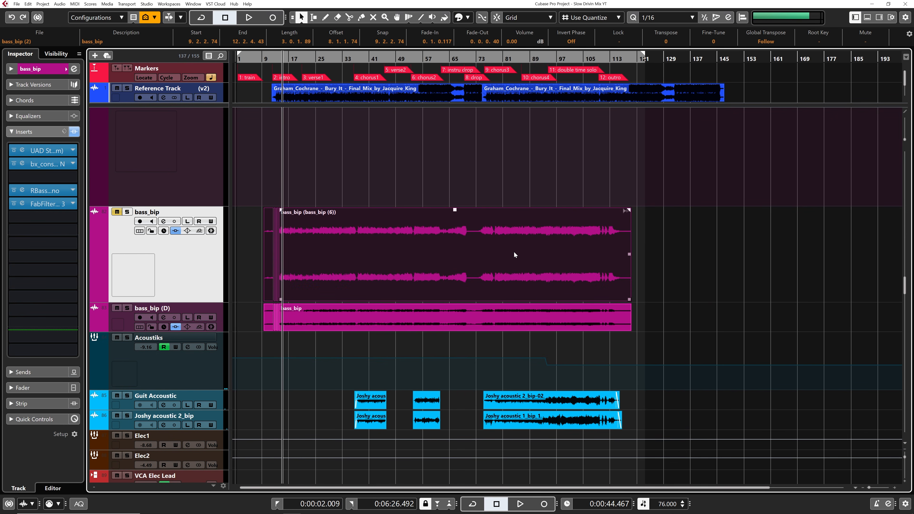
Reopen Direct Offline Processing for the bass_bip events and adjust the Input level of the applied SILIKA plug-in.
key("F7")
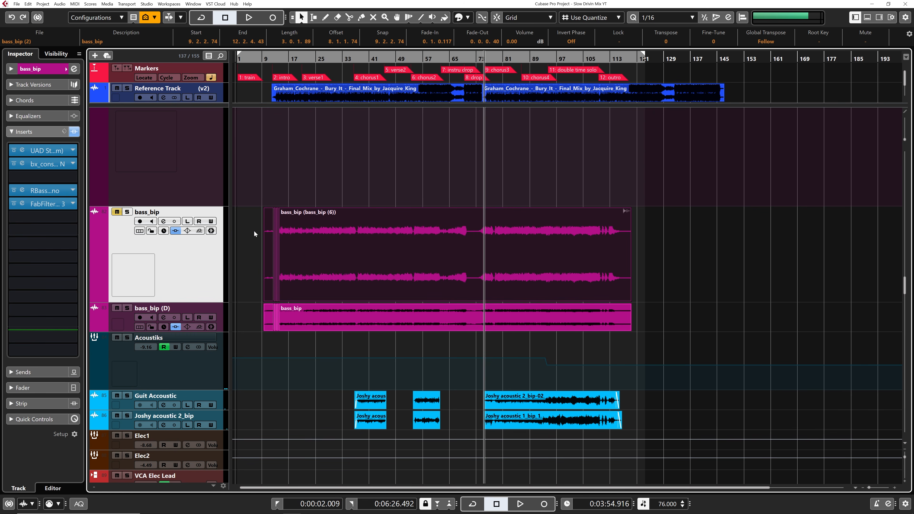
key("F7")
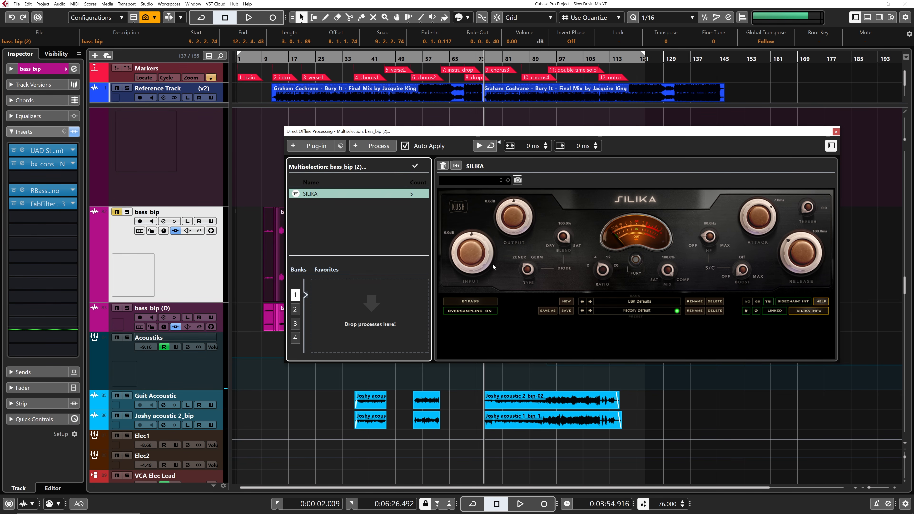
left_click_drag(464, 266, 464, 257)
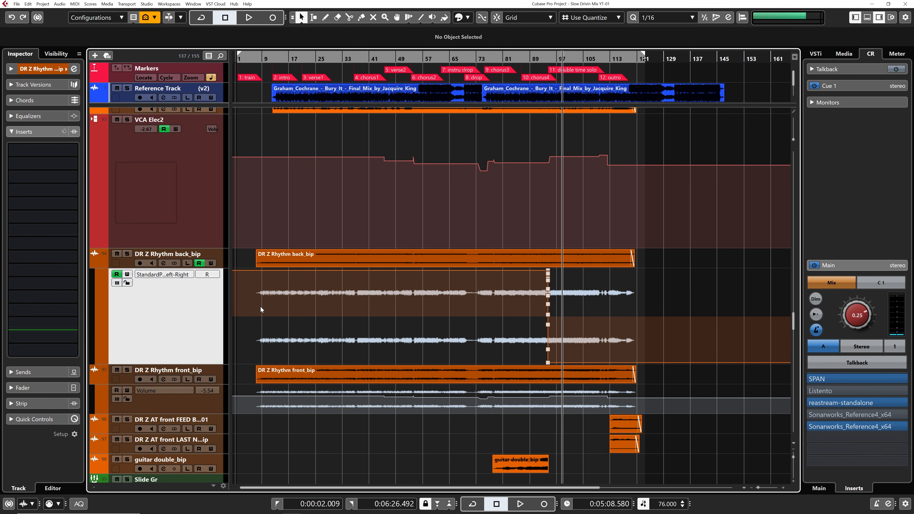
Browse the guitar tracks and examine the inserts on the Reverb Guitars and Delay Guitar effect tracks.
scroll(261, 306, "up", 10)
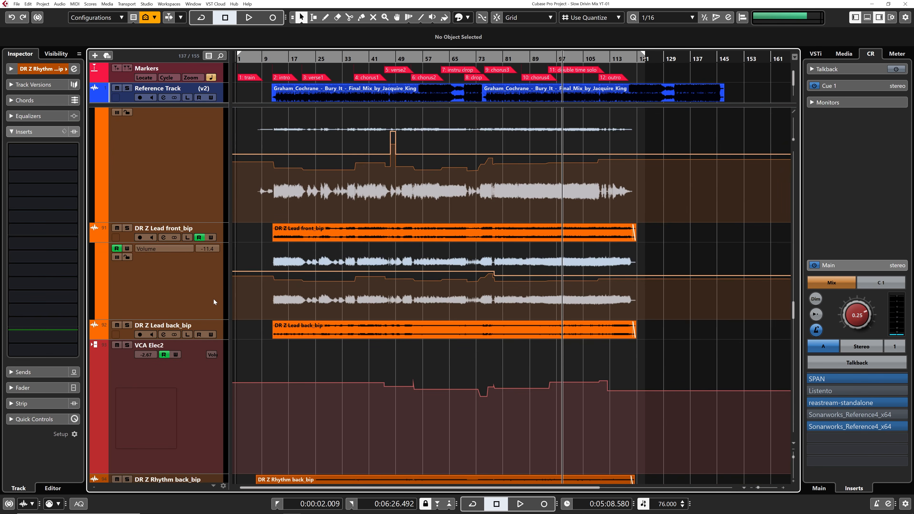
scroll(200, 283, "up", 4)
scroll(217, 295, "down", 10)
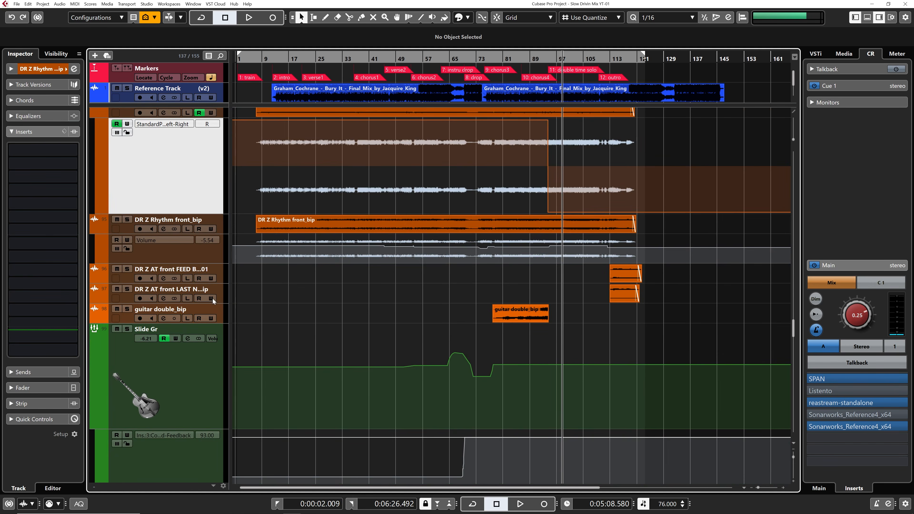
scroll(212, 299, "down", 15)
scroll(212, 299, "down", 5)
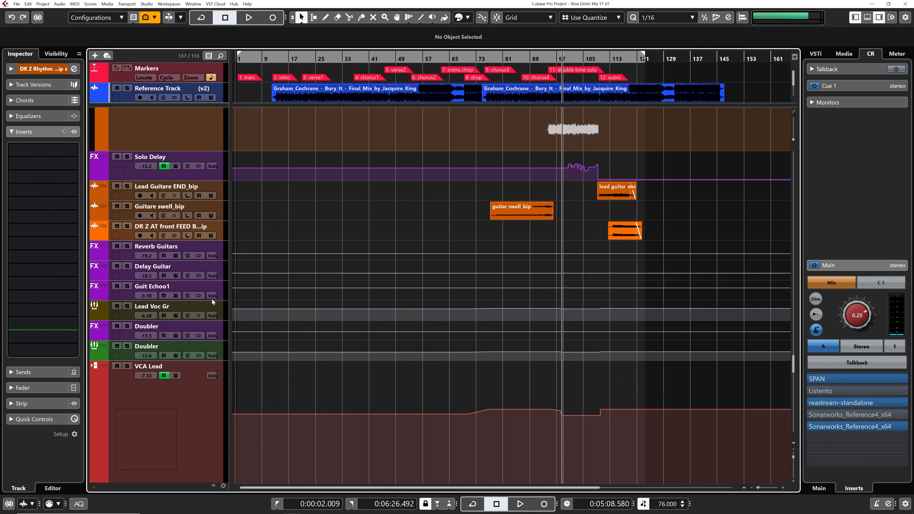
left_click(158, 267)
left_click(145, 248)
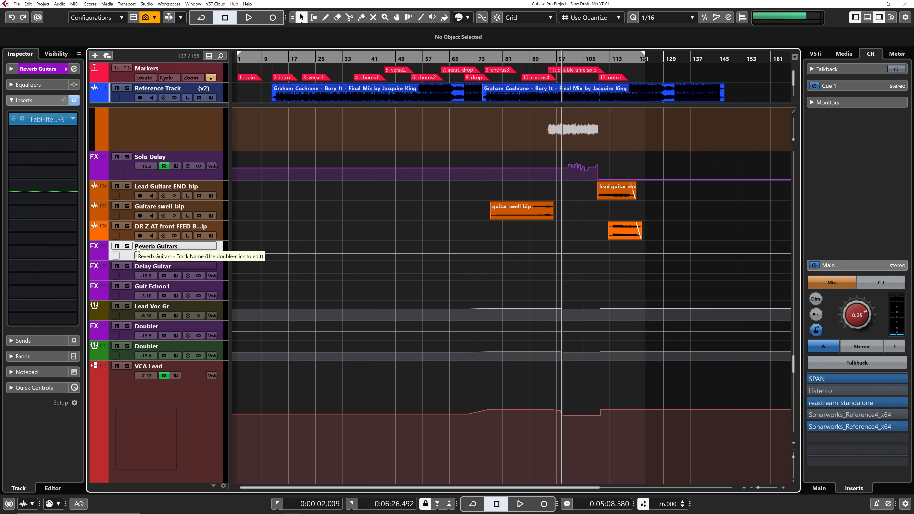
left_click(155, 266)
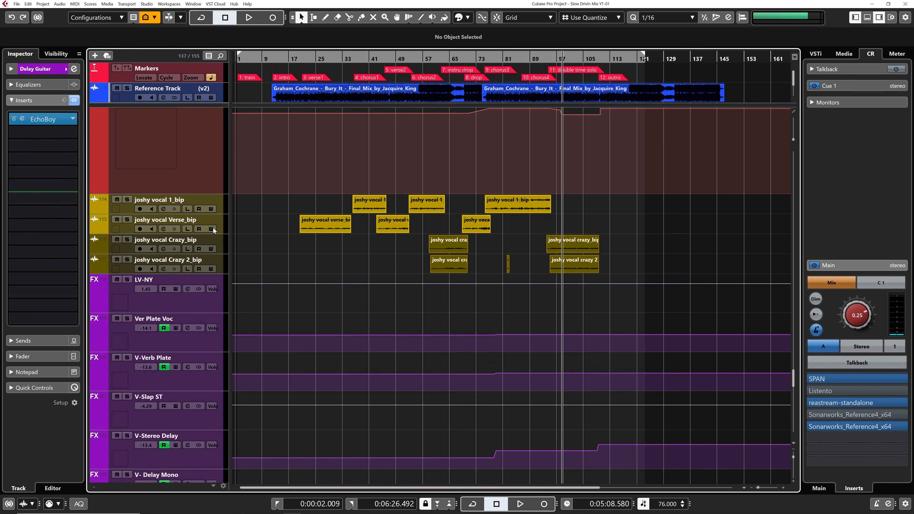
Compare the inserts on the first lead vocal track and the verse vocal track with those on the Lead Voc Gr group.
left_click(223, 225)
scroll(249, 230, "up", 2)
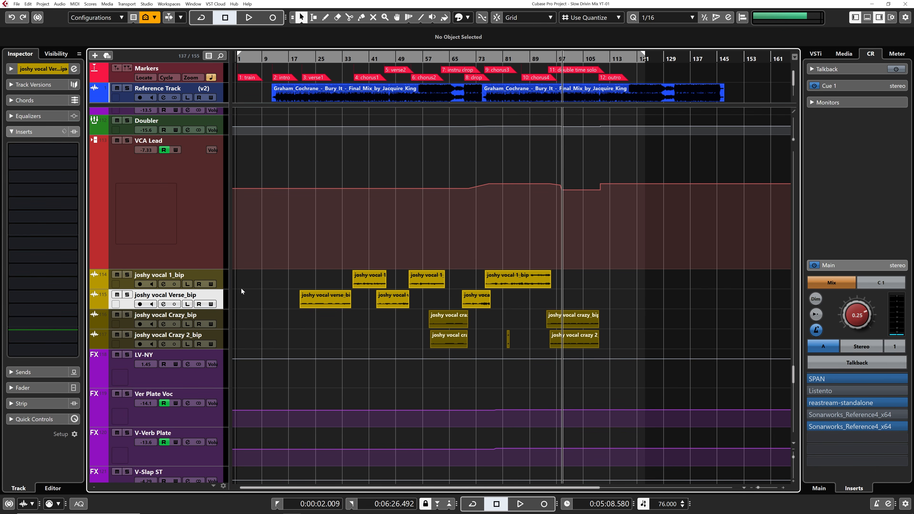
left_click(220, 280)
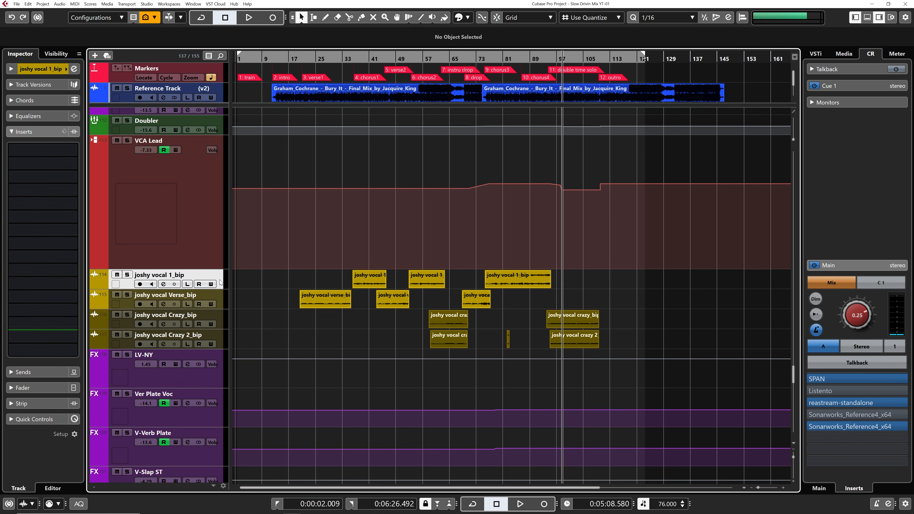
left_click(223, 295)
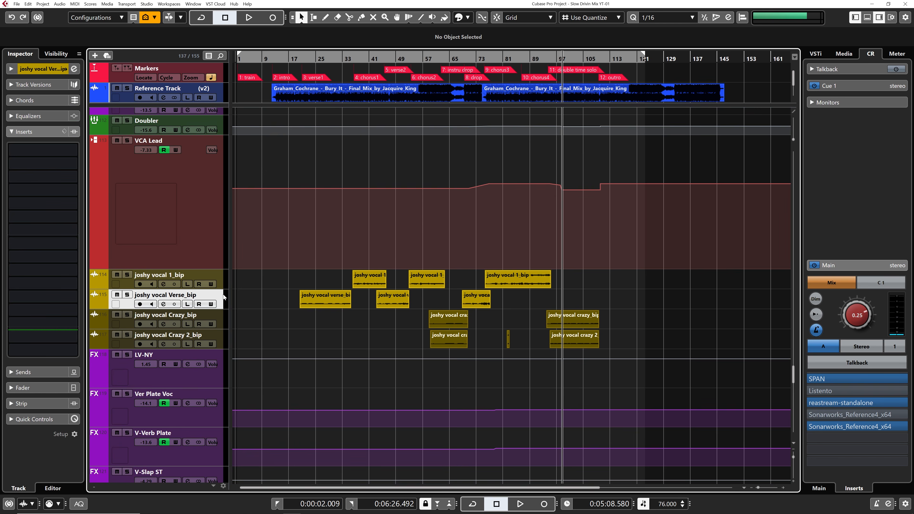
scroll(227, 284, "up", 5)
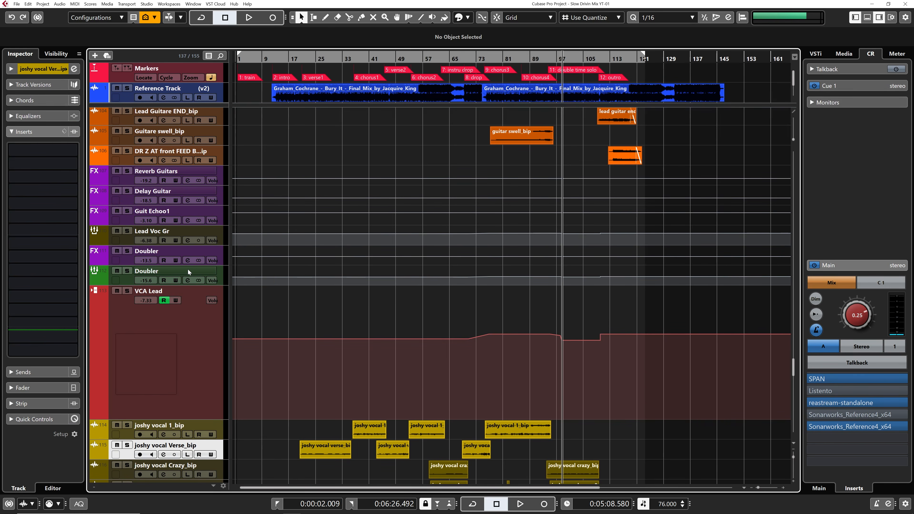
left_click(179, 227)
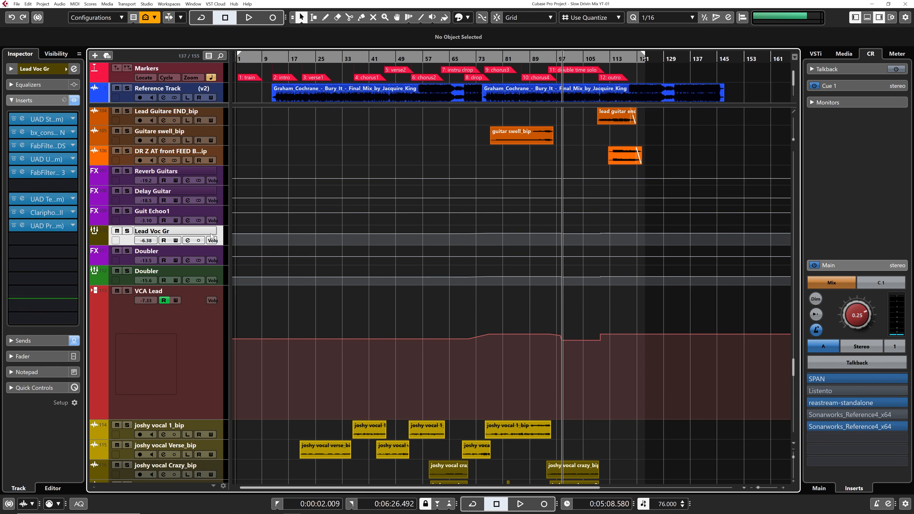
scroll(216, 270, "down", 5)
left_click(221, 303)
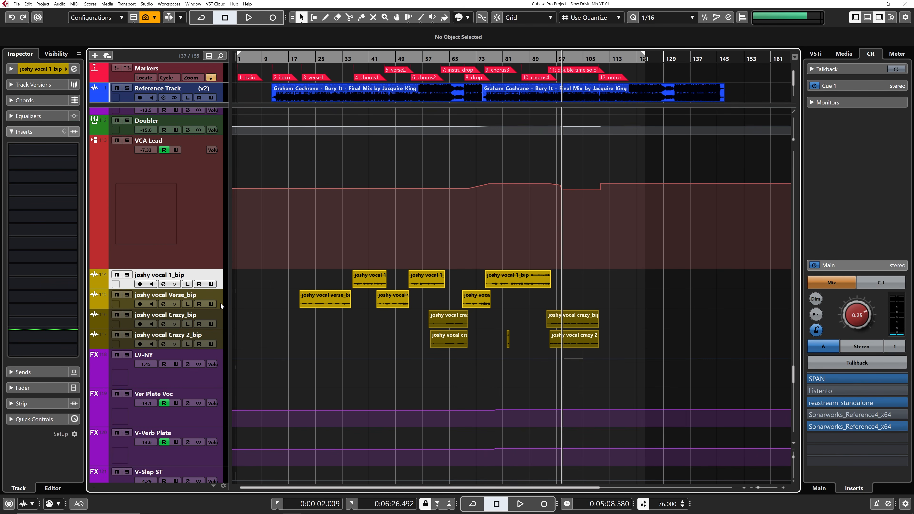